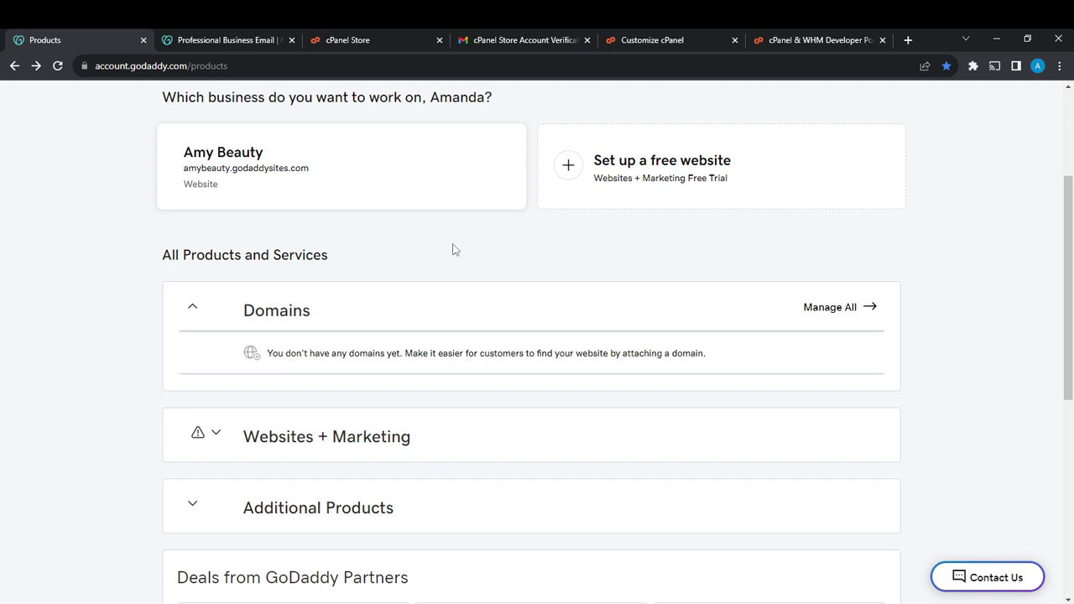
Scroll My Products to show the empty Domains, Websites + Marketing and Additional Products sections.
scroll(452, 249, up, 3)
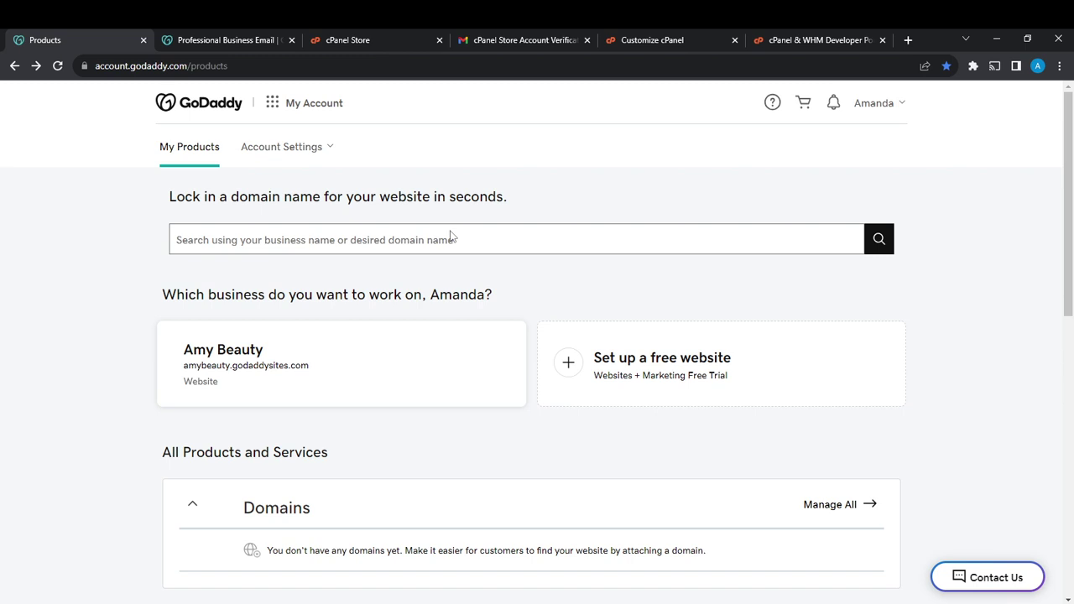
scroll(462, 224, down, 3)
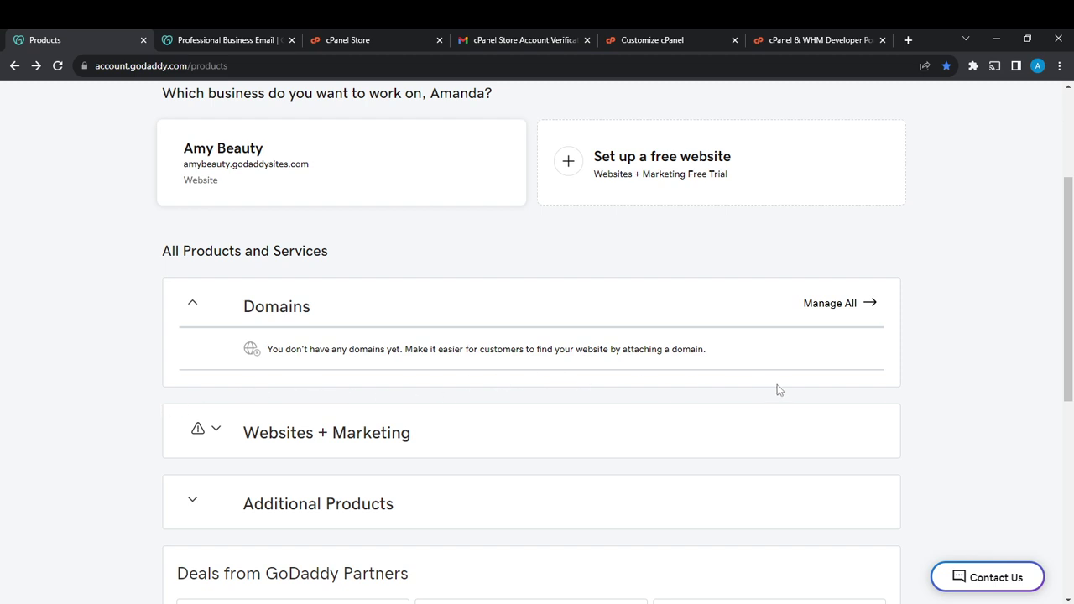
click(416, 449)
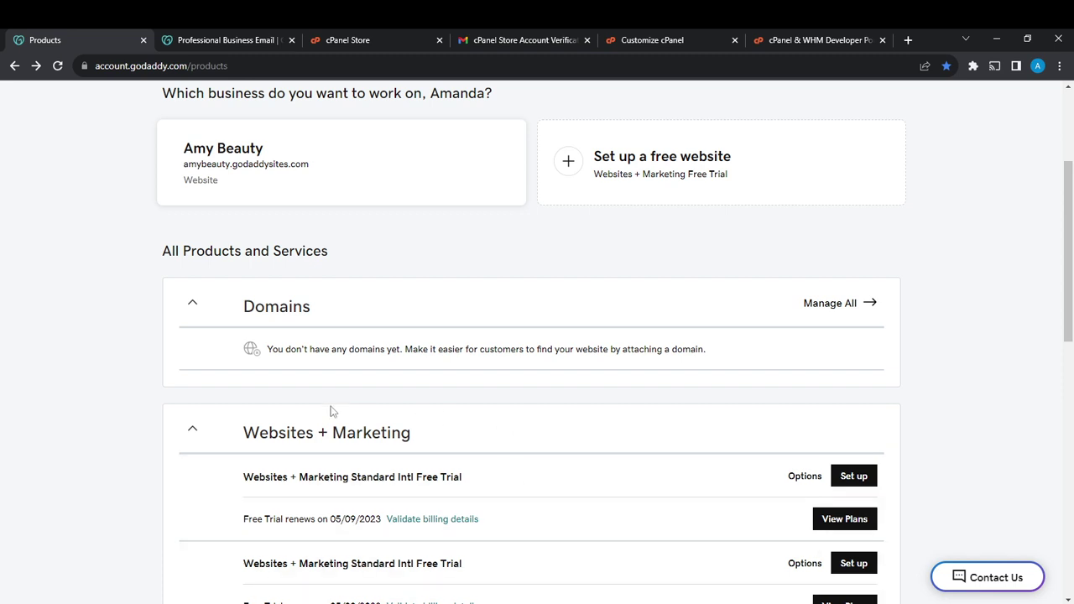
double_click(193, 432)
click(192, 433)
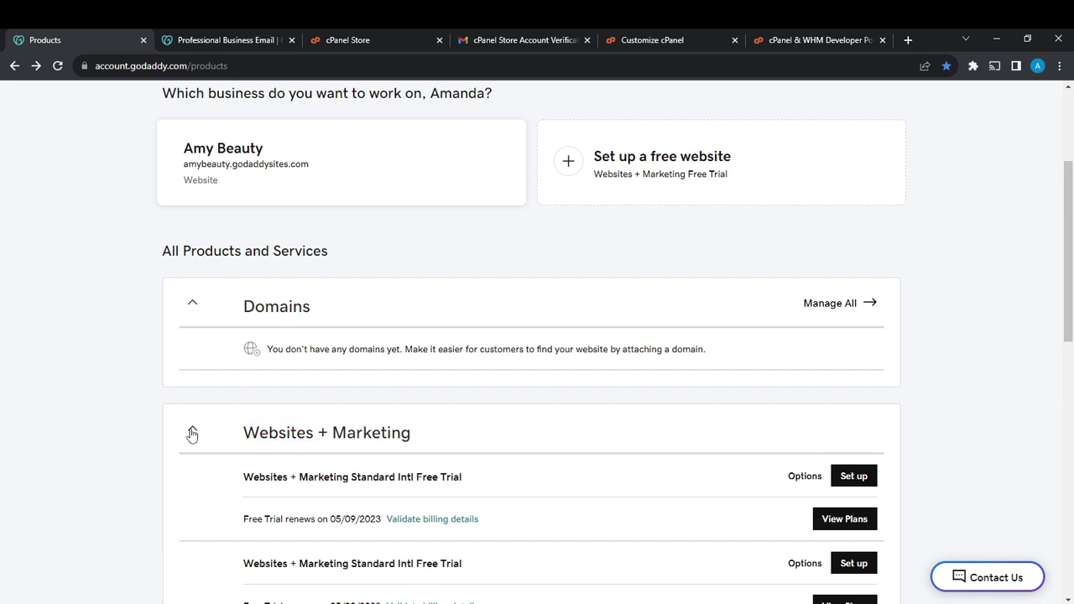